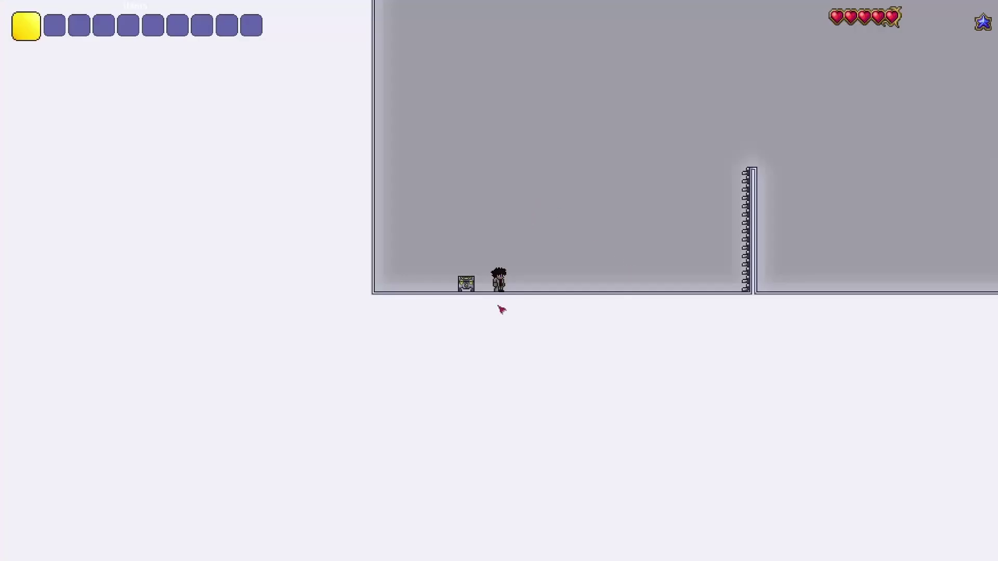
# - Walk the character left and right across the showcase room, ending further left
pyautogui.press('a')
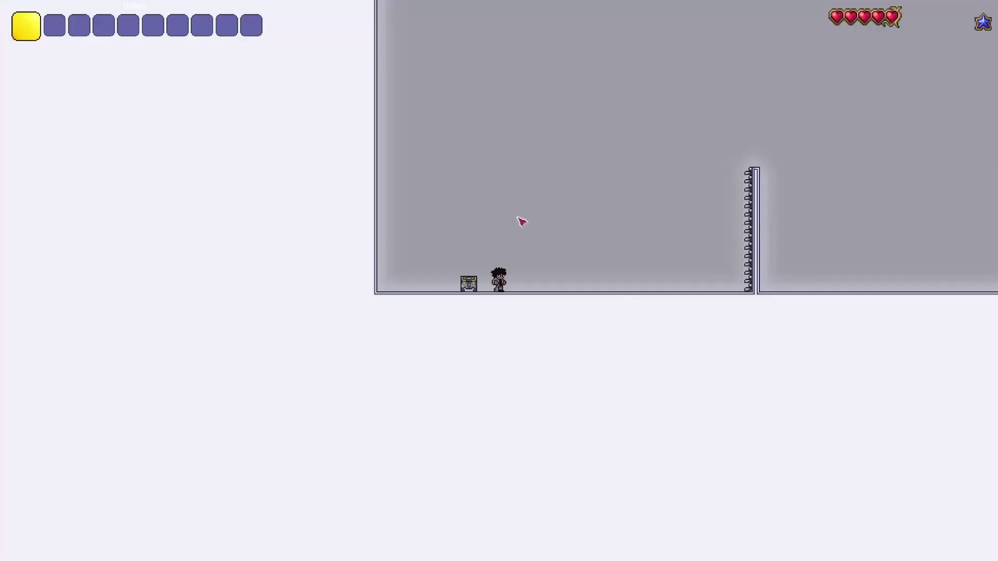
pyautogui.press('d')
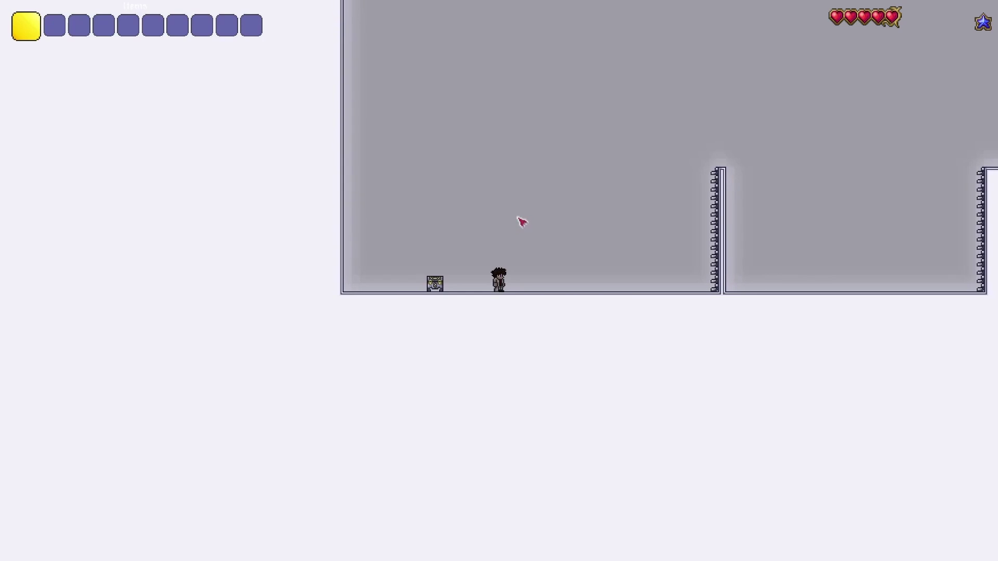
pyautogui.press('a')
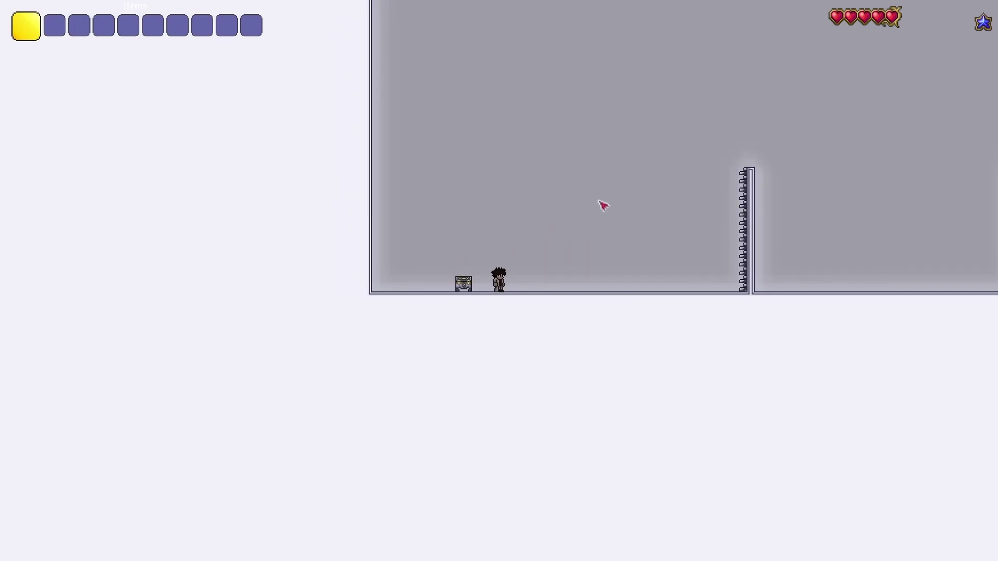
pyautogui.press('a')
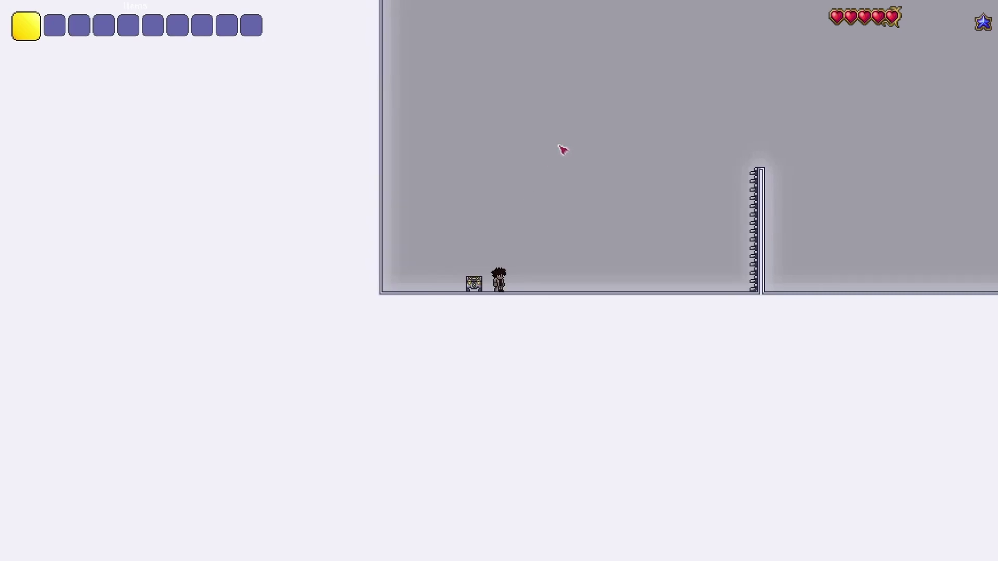
# - Jump repeatedly while moving left, then while moving right
pyautogui.press('space')
pyautogui.press('a')
pyautogui.press('space')
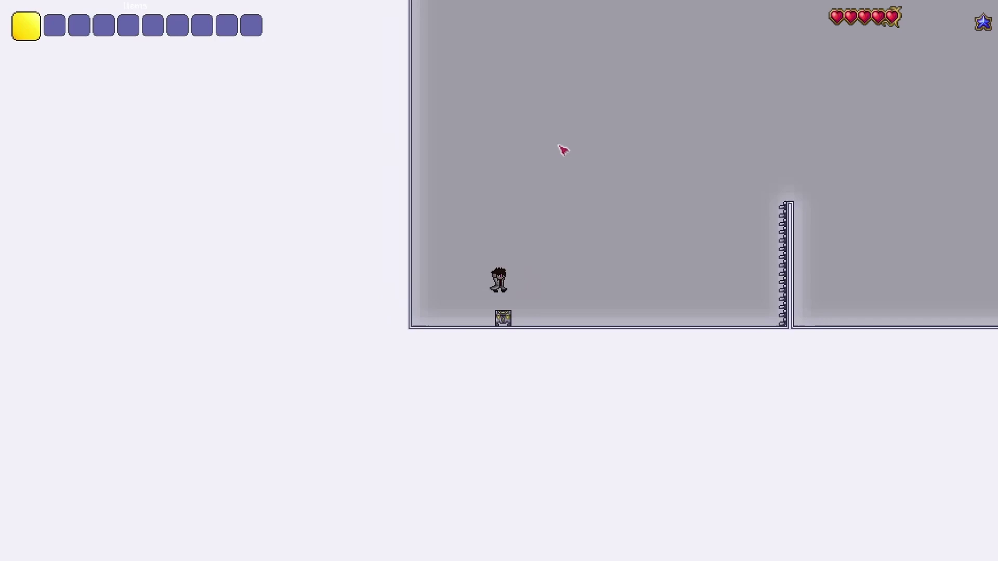
pyautogui.press('space')
pyautogui.press('d')
pyautogui.press('space')
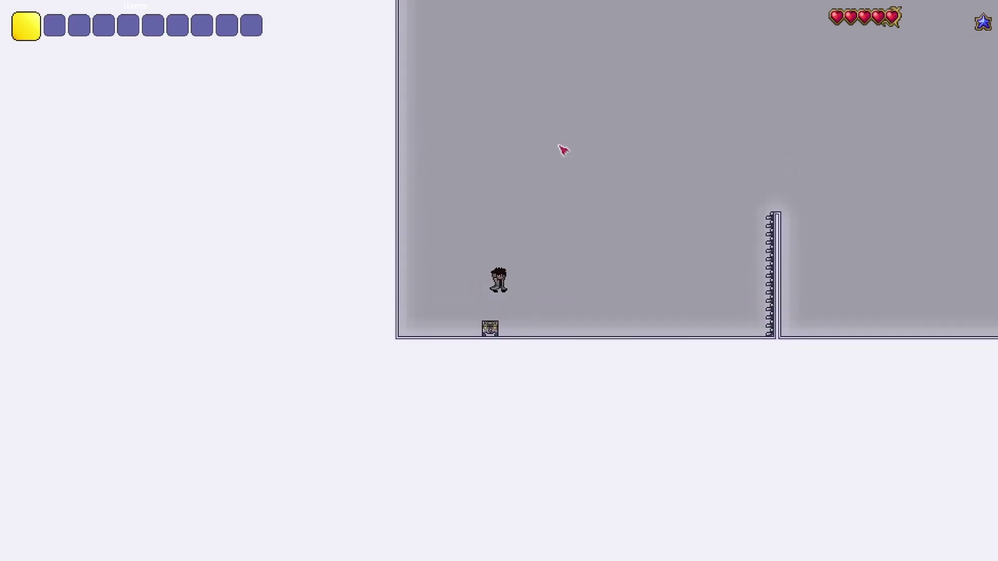
# - Walk back and forth and jump repeatedly above the chest
pyautogui.press('d')
pyautogui.press('a')
pyautogui.press('a')
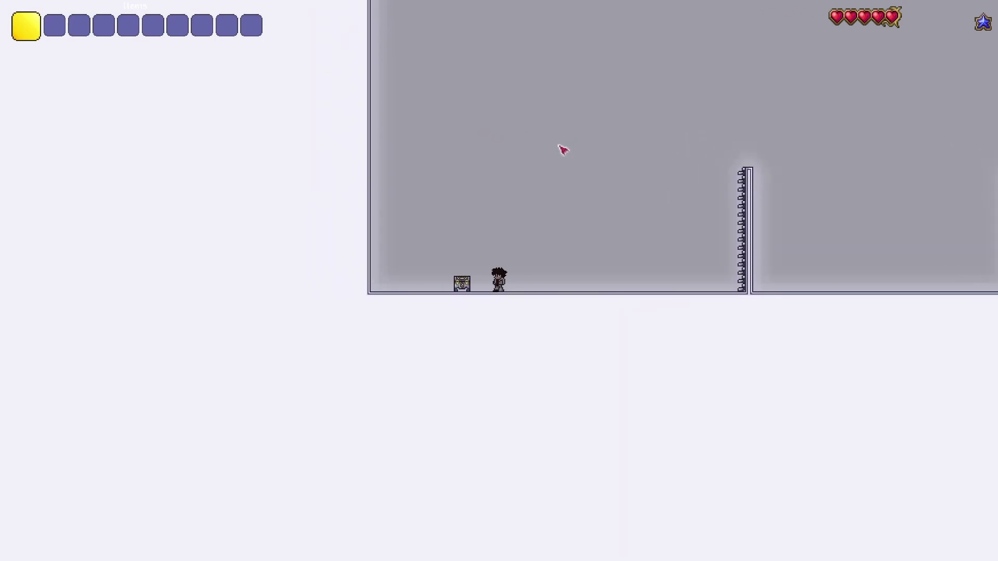
pyautogui.press('d')
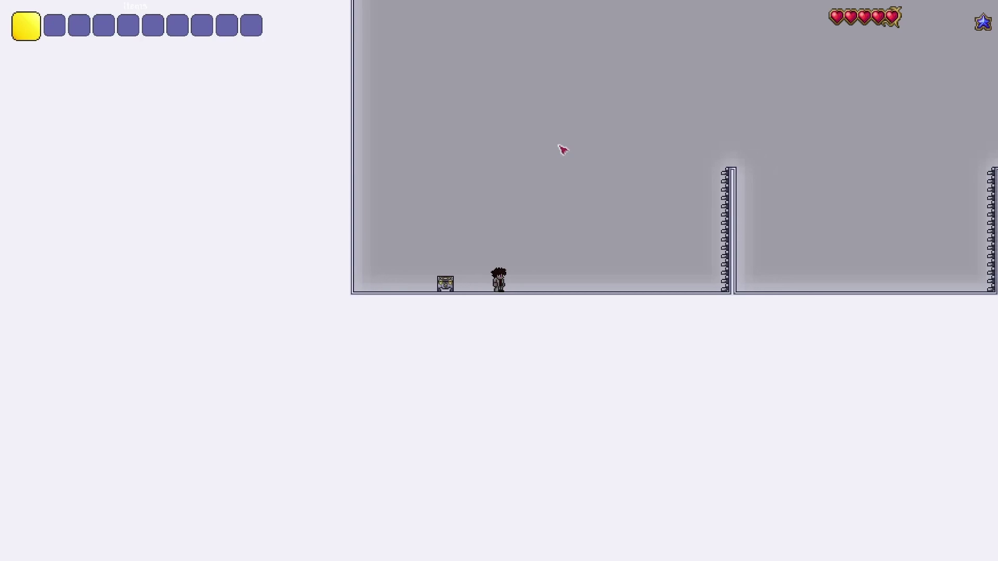
pyautogui.press('a')
pyautogui.press('space')
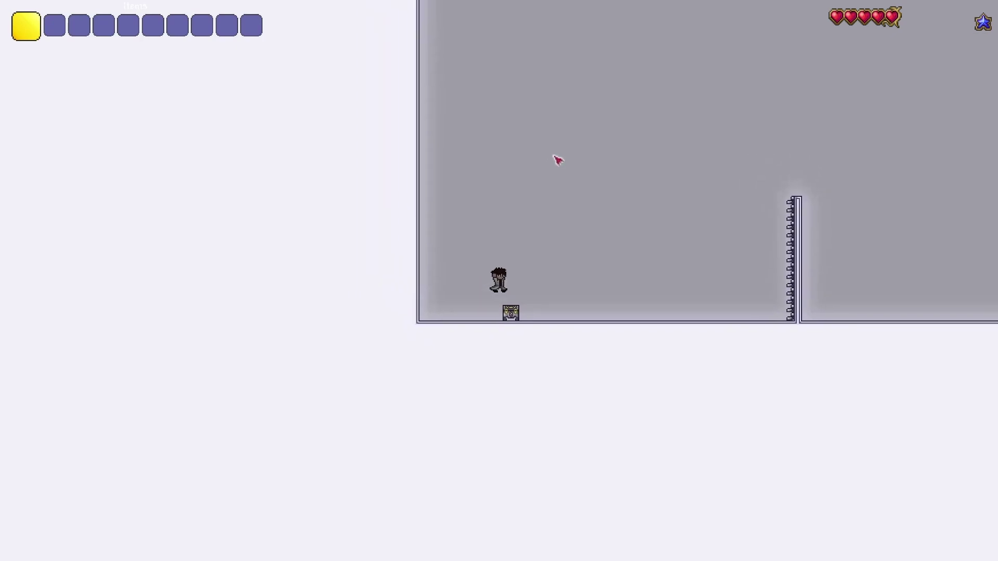
pyautogui.press('space')
pyautogui.press('space')
pyautogui.press('d')
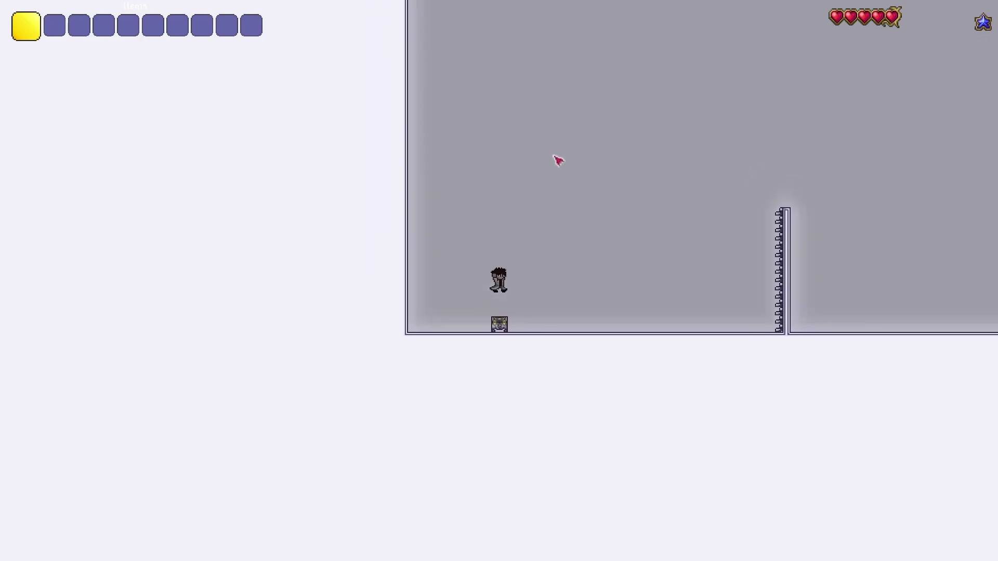
# - Walk right past the pillar, return to the 'All you need' chest and open it
pyautogui.press('d')
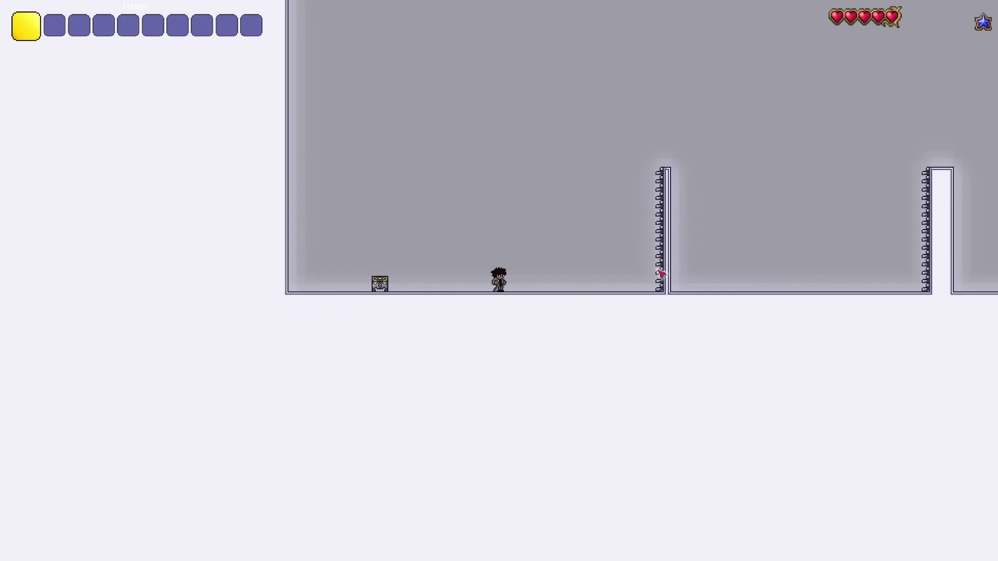
pyautogui.press('d')
pyautogui.press('a')
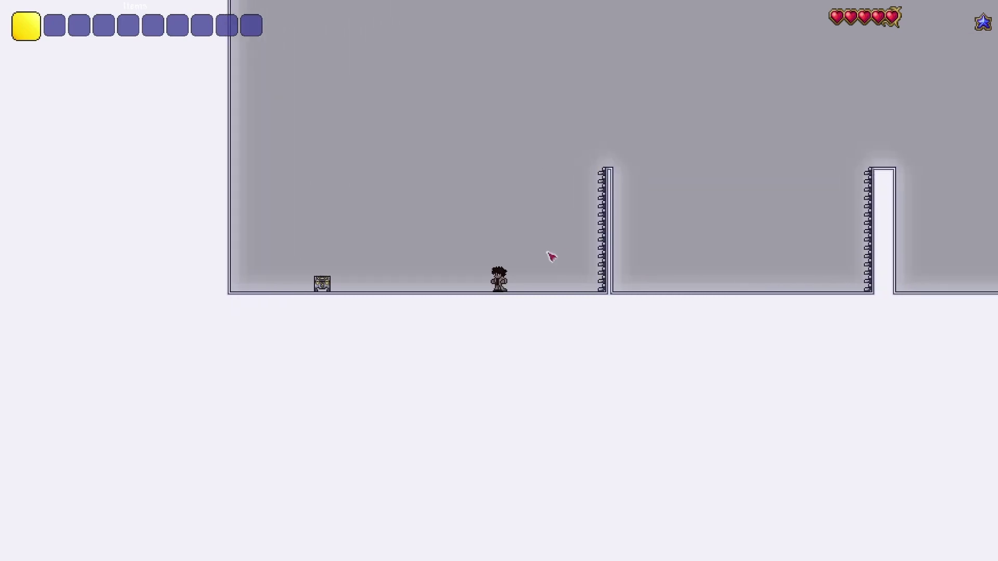
pyautogui.press('Escape')
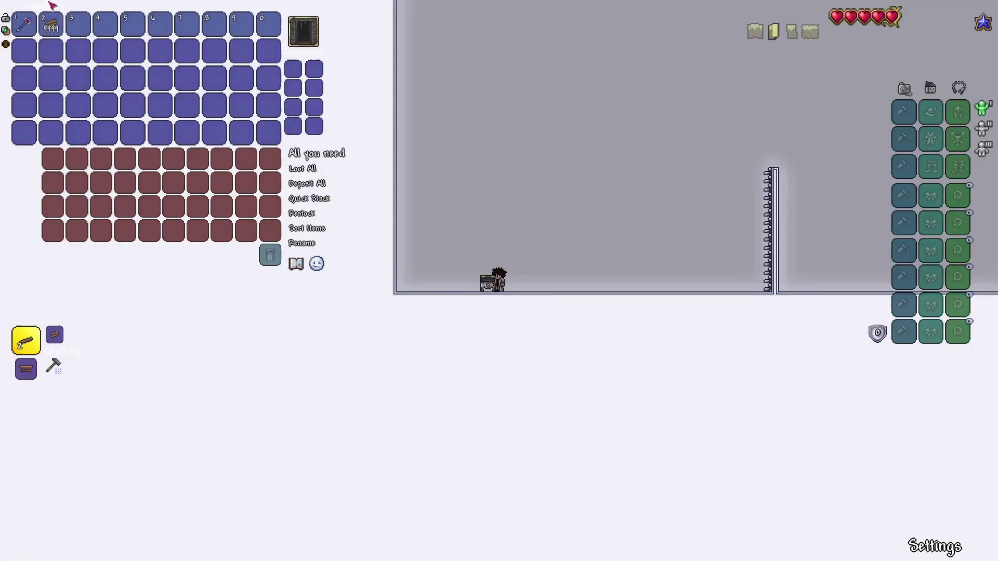
# - Close the chest and walk right past the first pillar to the second, Platinum Hammer in hand
pyautogui.press('Escape')
pyautogui.press('d')
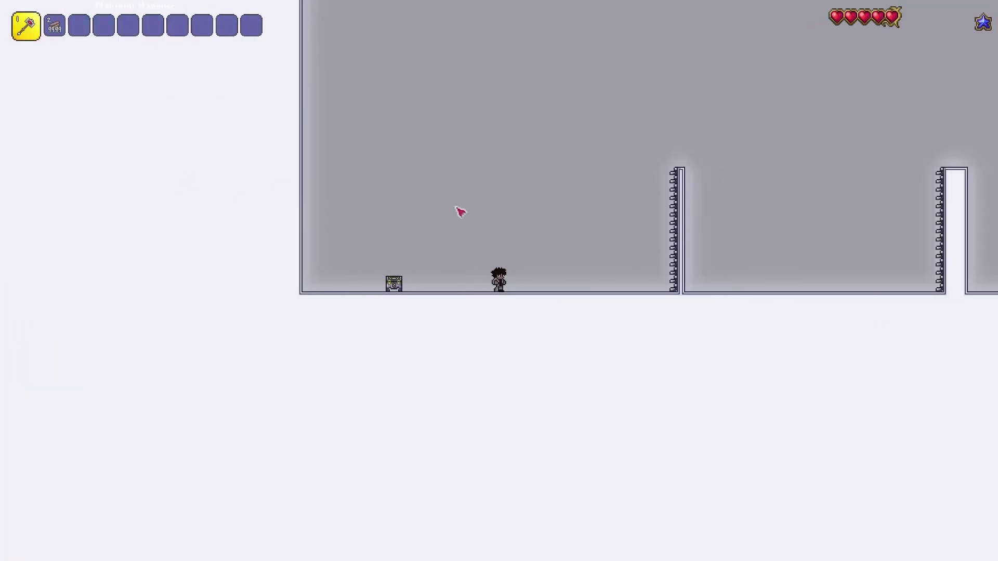
pyautogui.press('d')
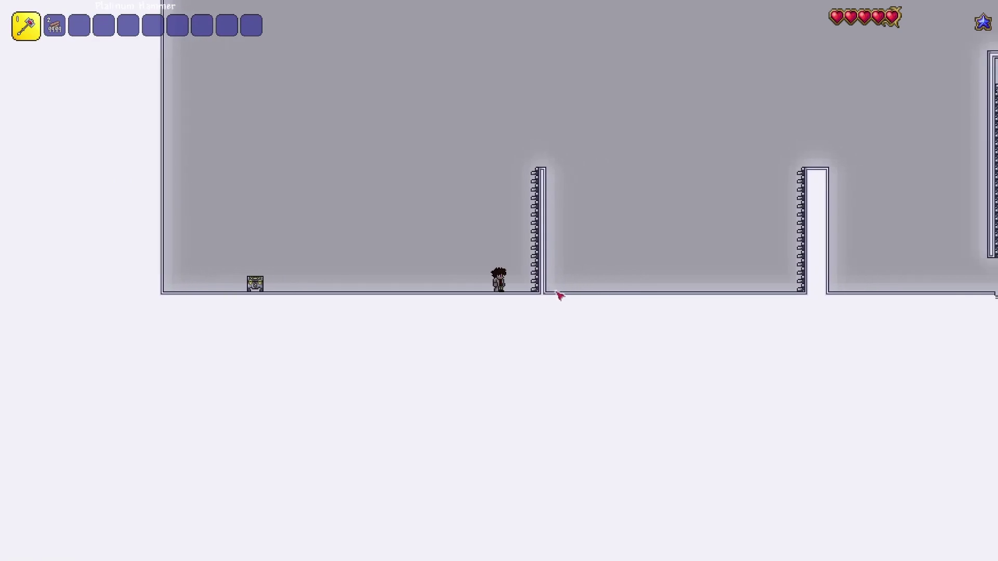
pyautogui.press('d')
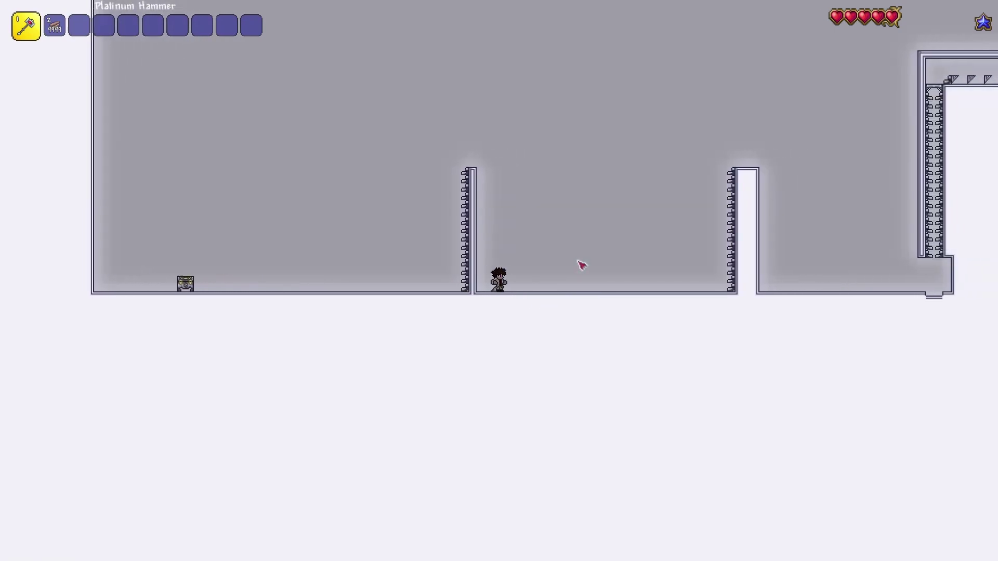
pyautogui.press('d')
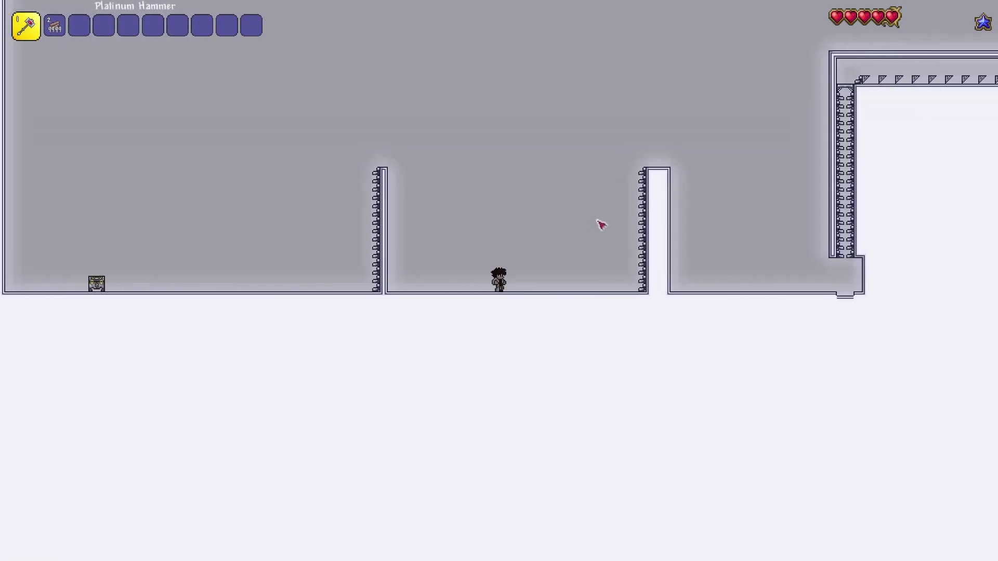
pyautogui.press('d')
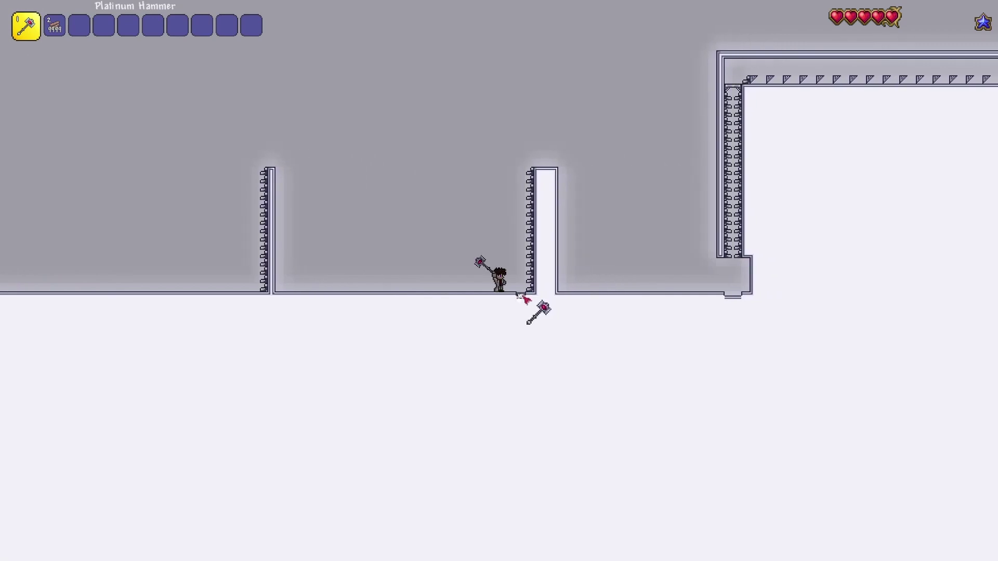
# - Climb the rope over the spiked pillar, reach the tall wall's corner, and swing the Platinum Hammer there
pyautogui.press('d')
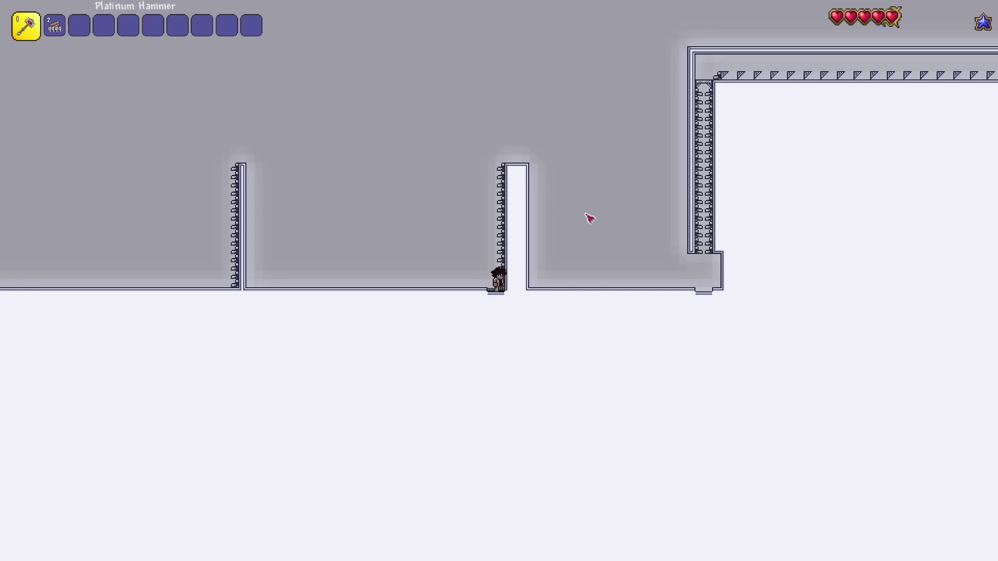
pyautogui.press('w')
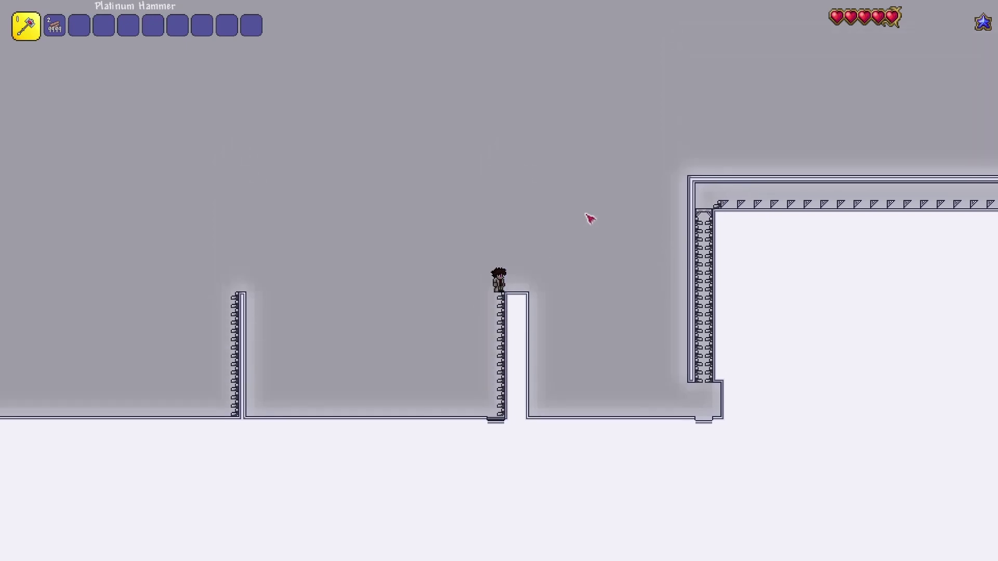
pyautogui.press('d')
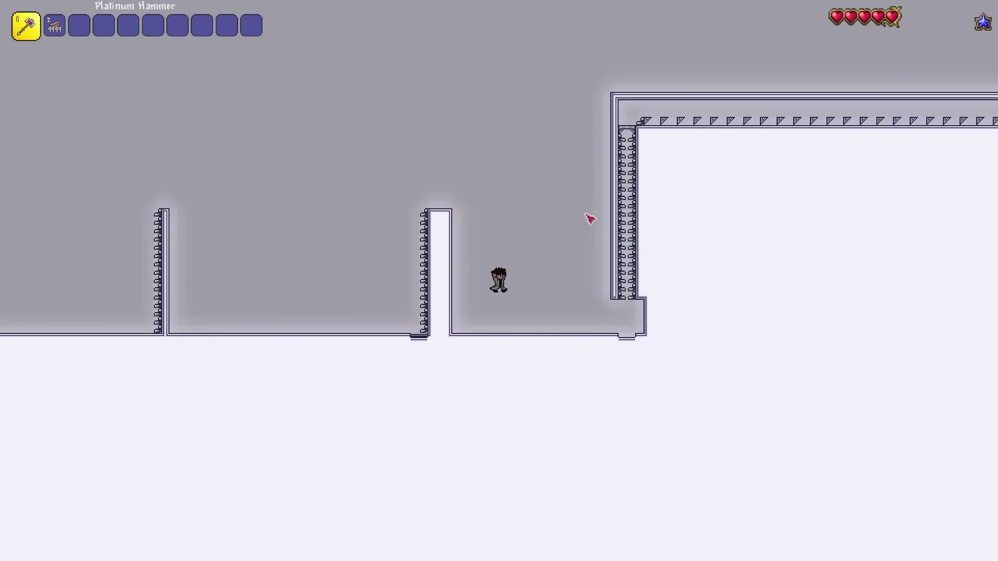
pyautogui.press('d')
pyautogui.click(512, 248)
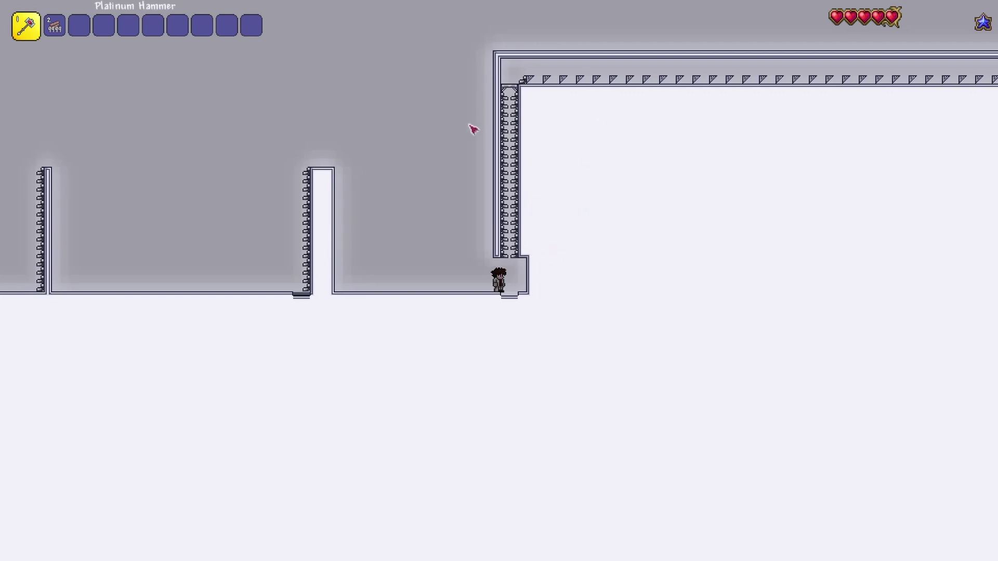
pyautogui.press('d')
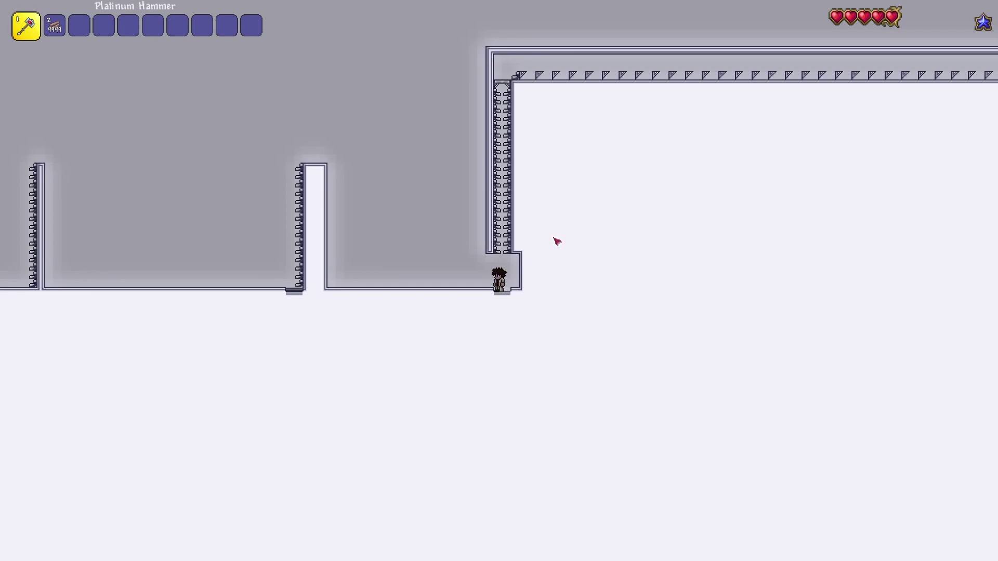
# - Climb the chain onto the top ledge, walk and jump along it, then drop into the pit
pyautogui.press('w')
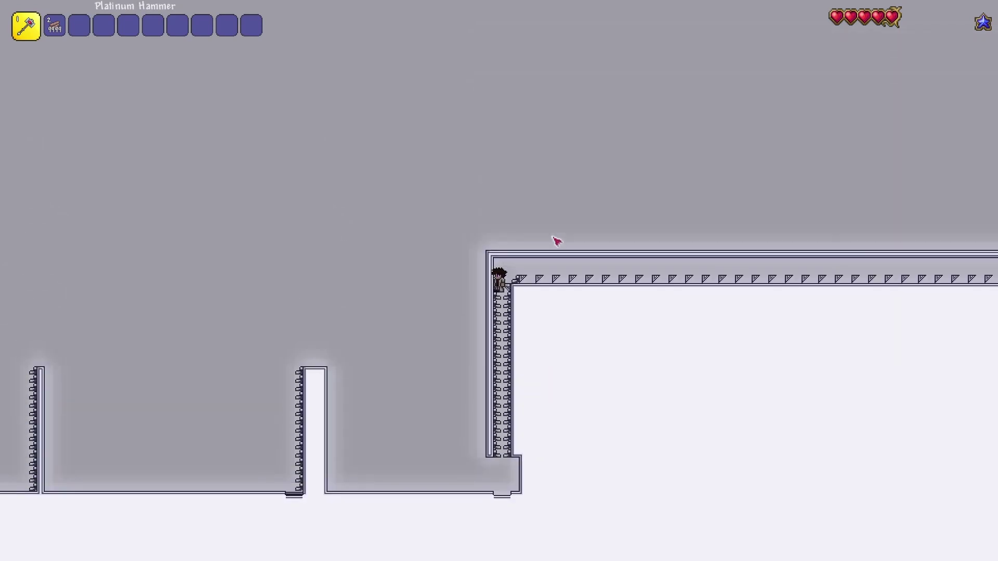
pyautogui.press('w')
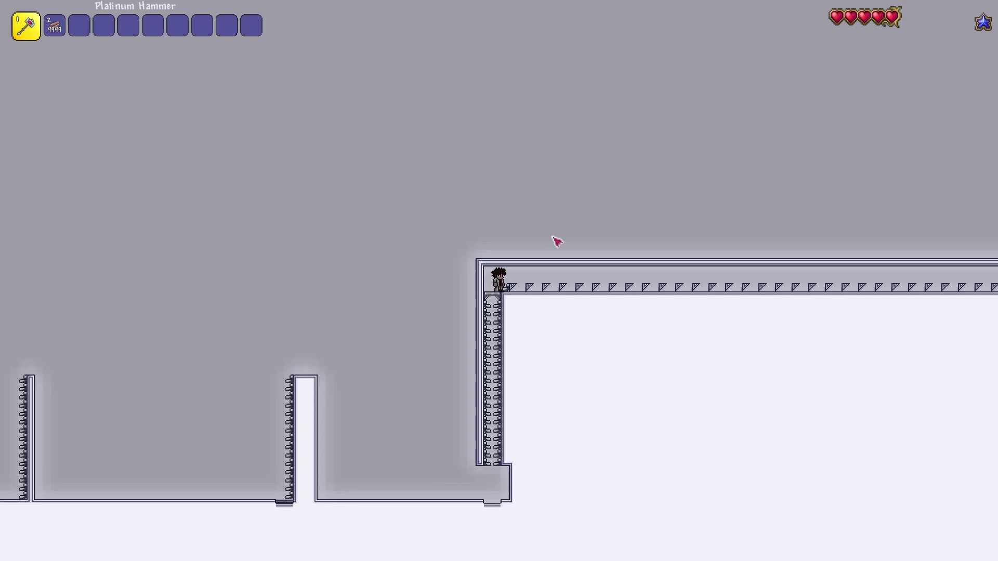
pyautogui.press('d')
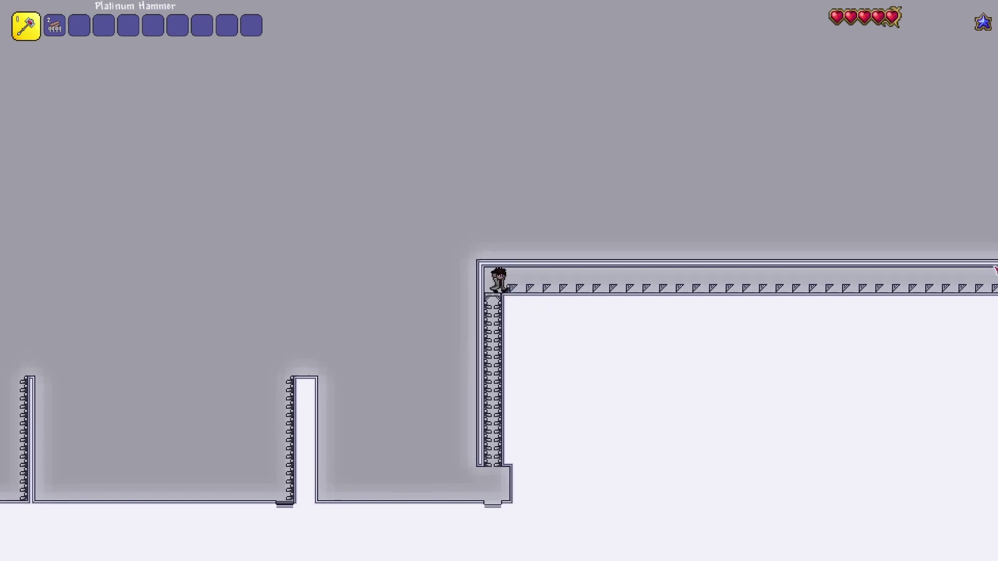
pyautogui.press('d')
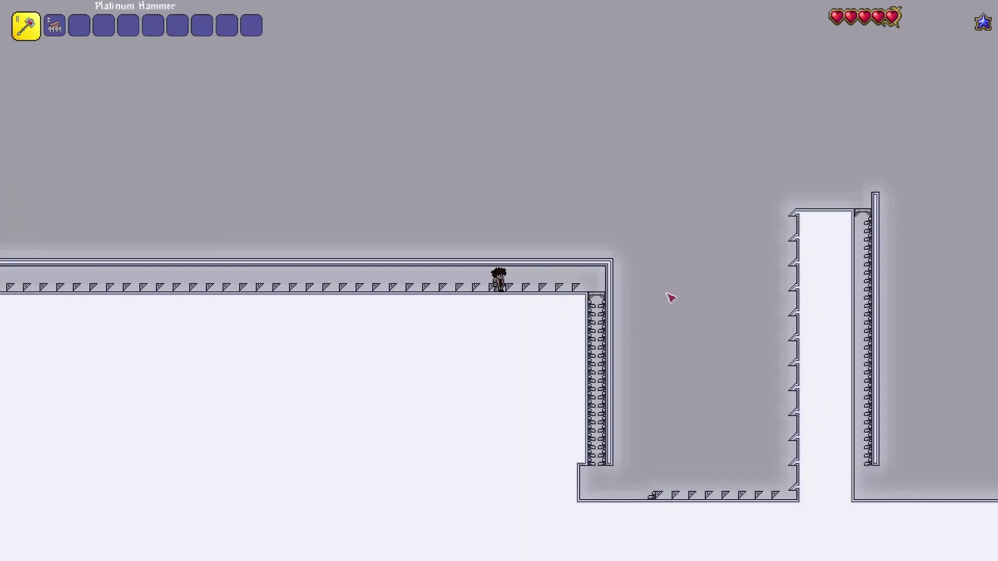
pyautogui.press('space')
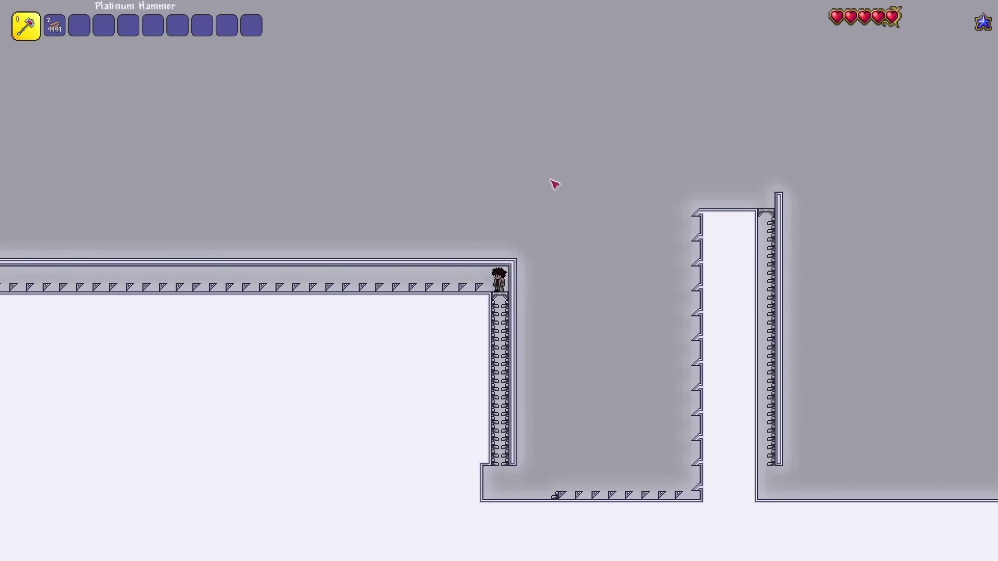
pyautogui.press('d')
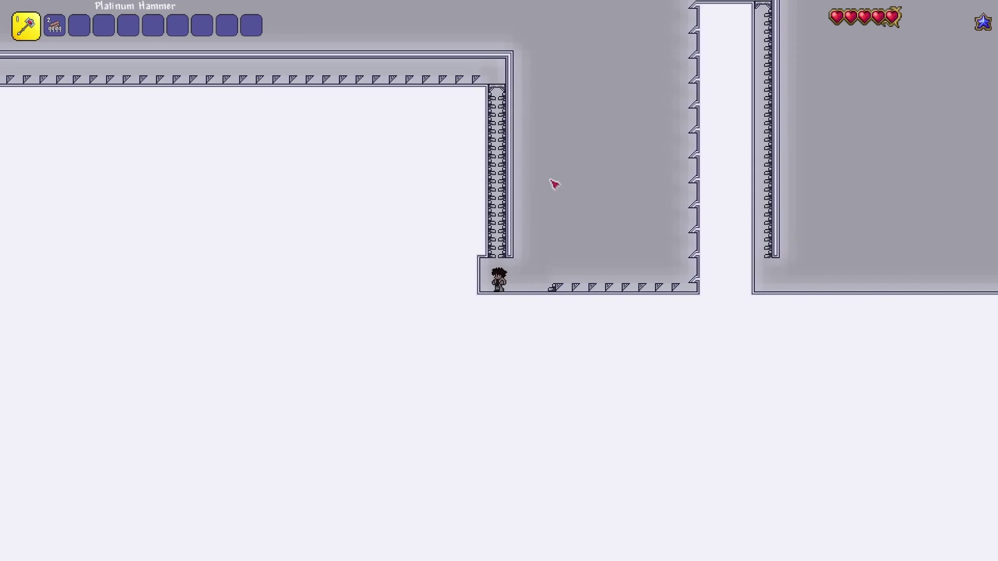
# - Cross the pit's spiked floor to the right wall, jump at it, walk back, and return
pyautogui.press('d')
pyautogui.press('d')
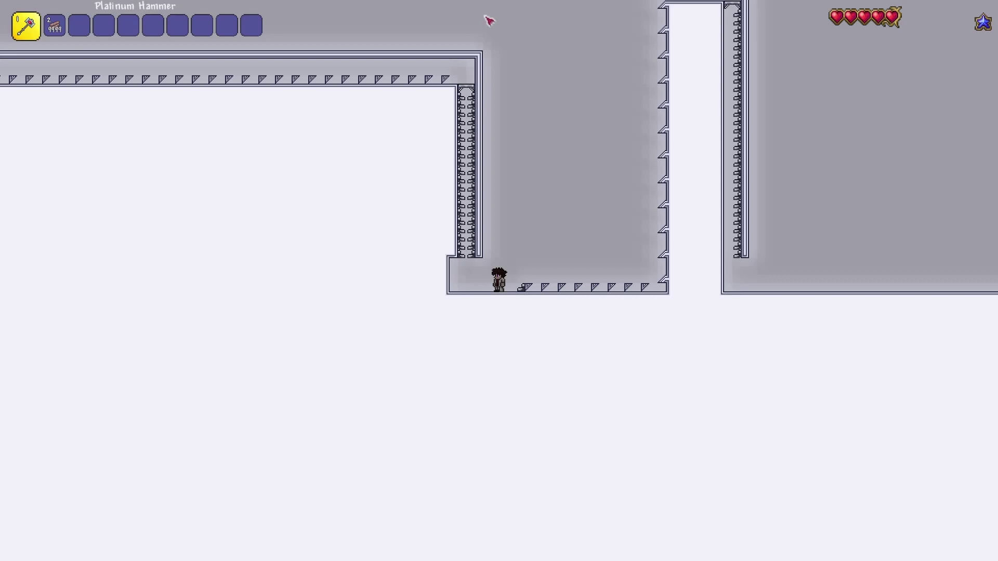
pyautogui.press('d')
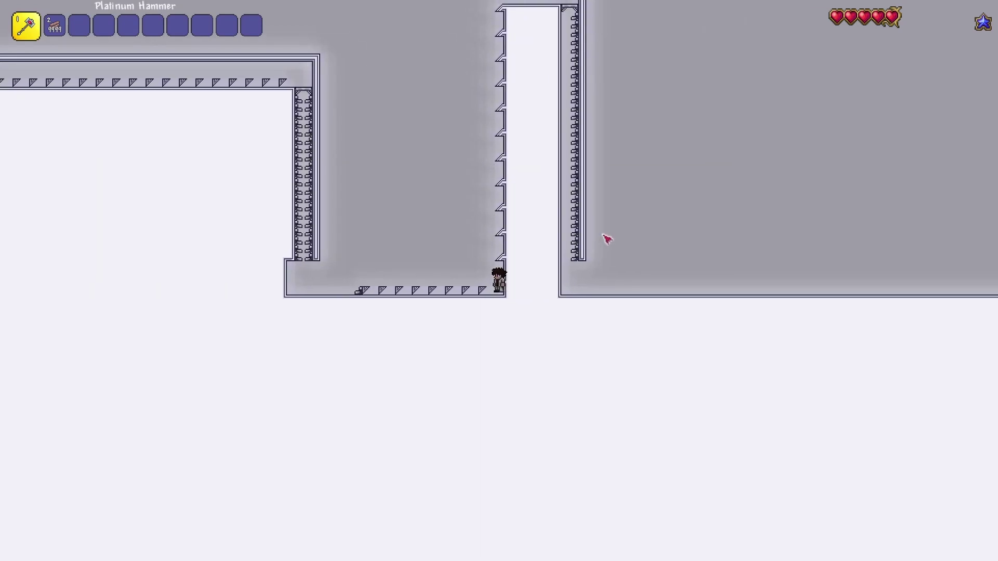
pyautogui.press('space')
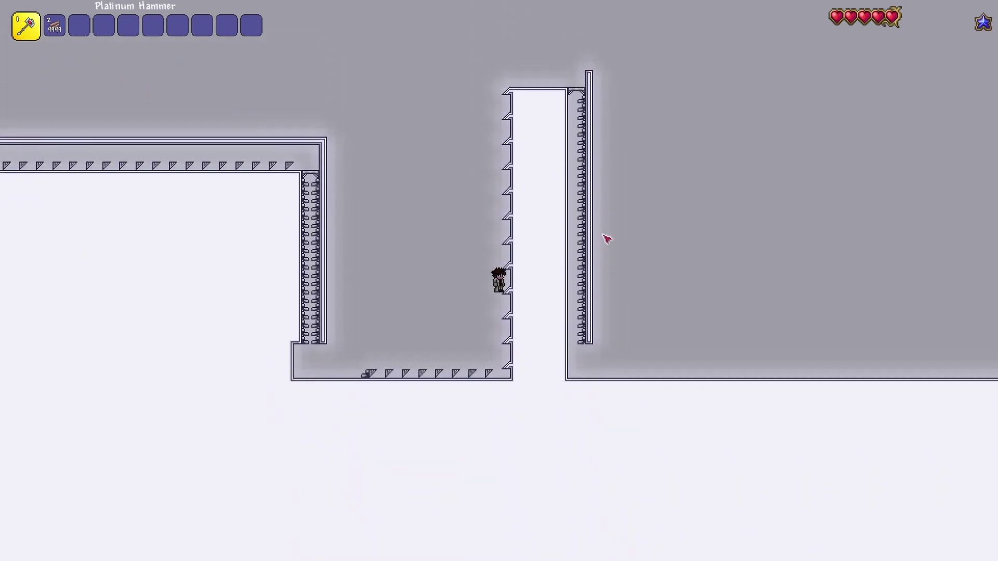
pyautogui.press('a')
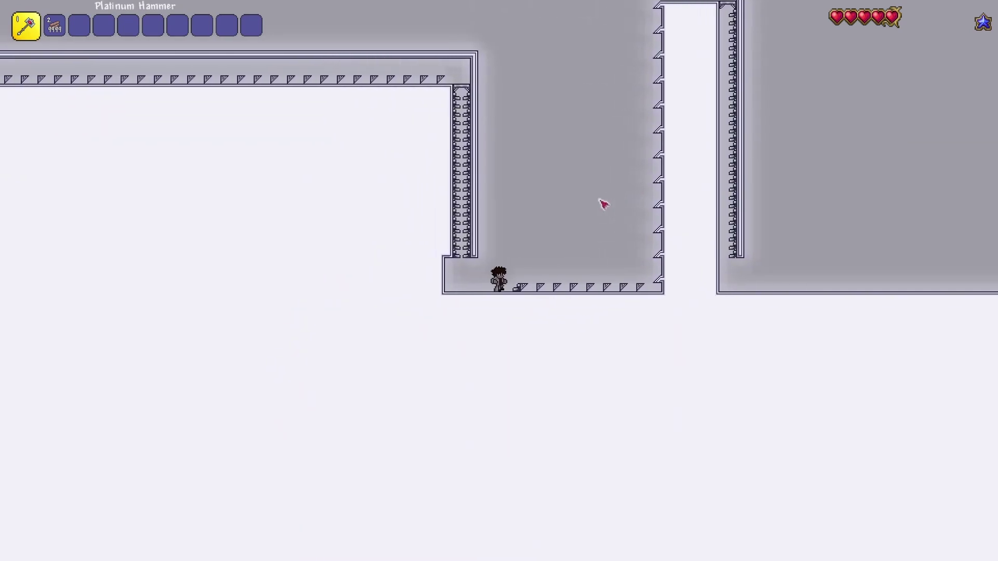
pyautogui.press('d')
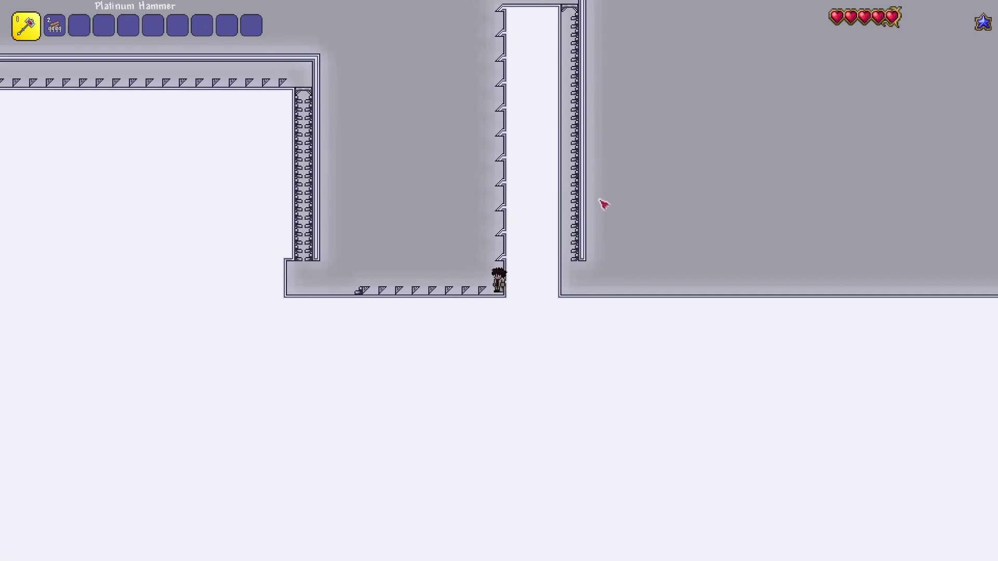
# - Rise to the spiked tower top, walk across it, and fall down the shaft until slain
pyautogui.press('space')
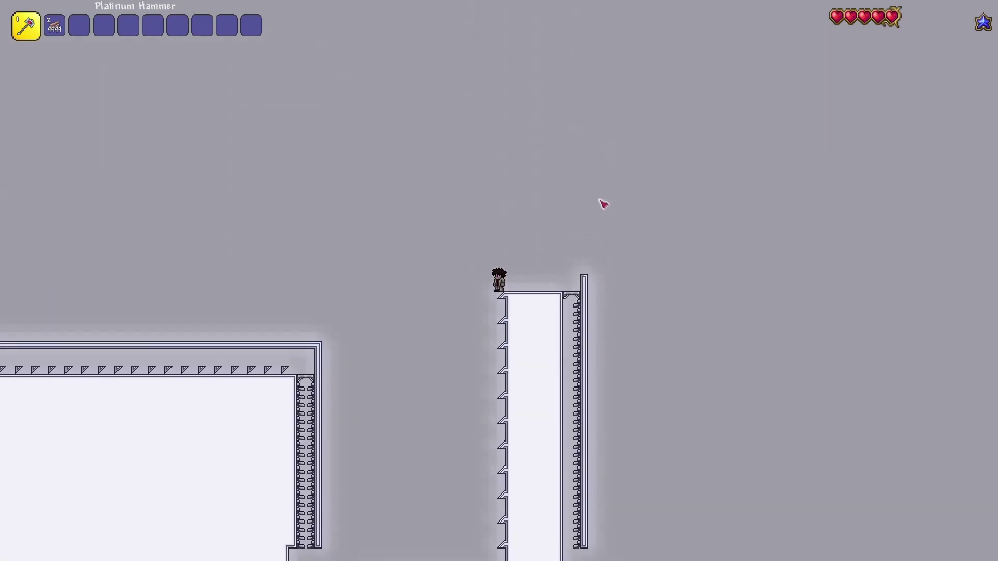
pyautogui.press('d')
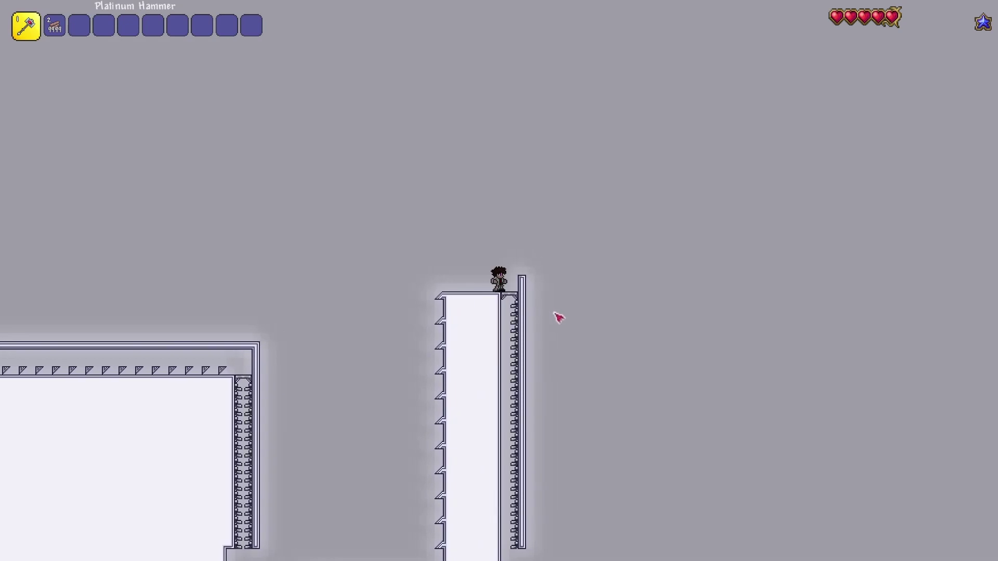
pyautogui.press('a')
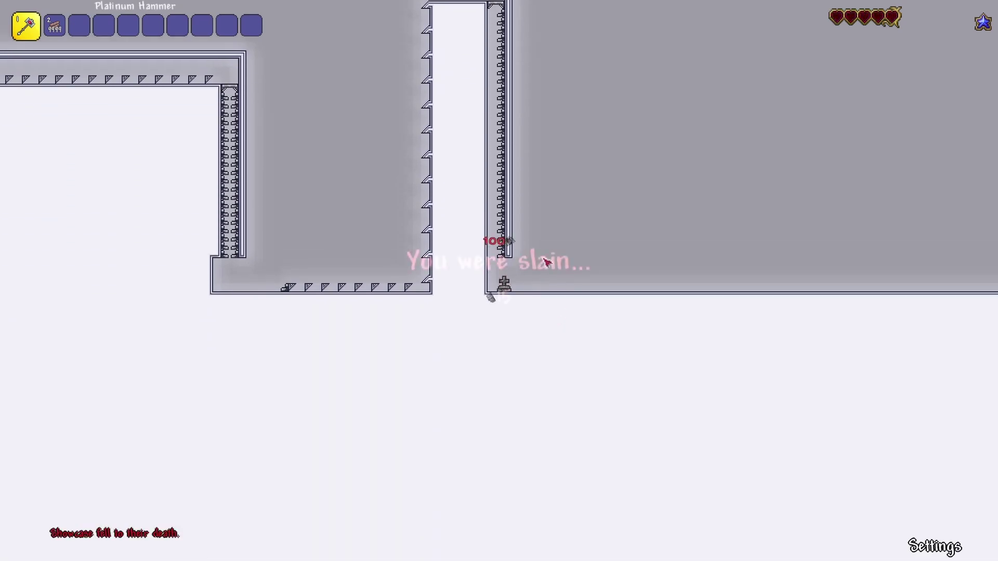